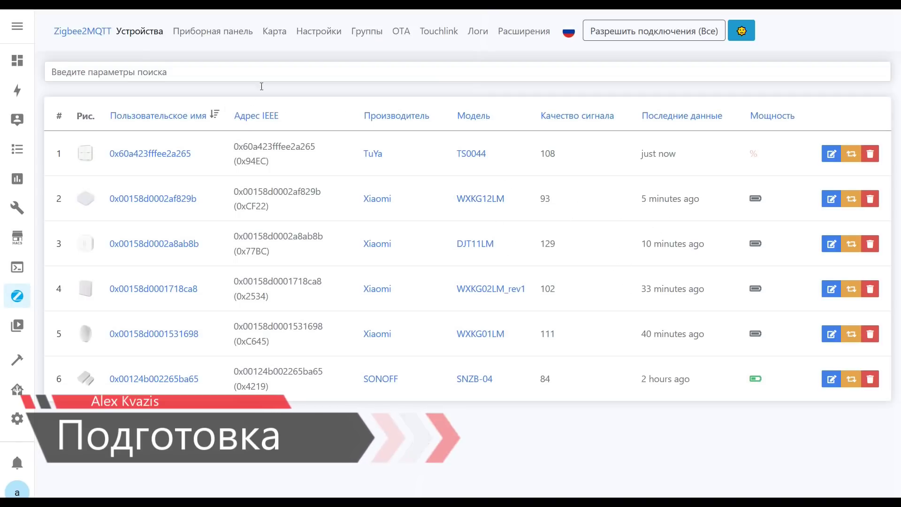
Check the coordinator firmware version in the Zigbee2MQTT program information
{"action": "left_click", "coordinate": [332, 36]}
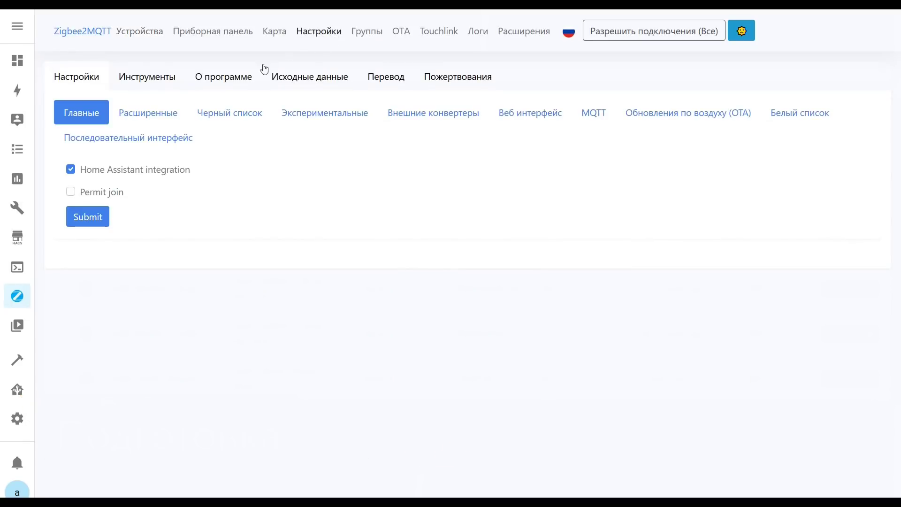
{"action": "left_click", "coordinate": [238, 81]}
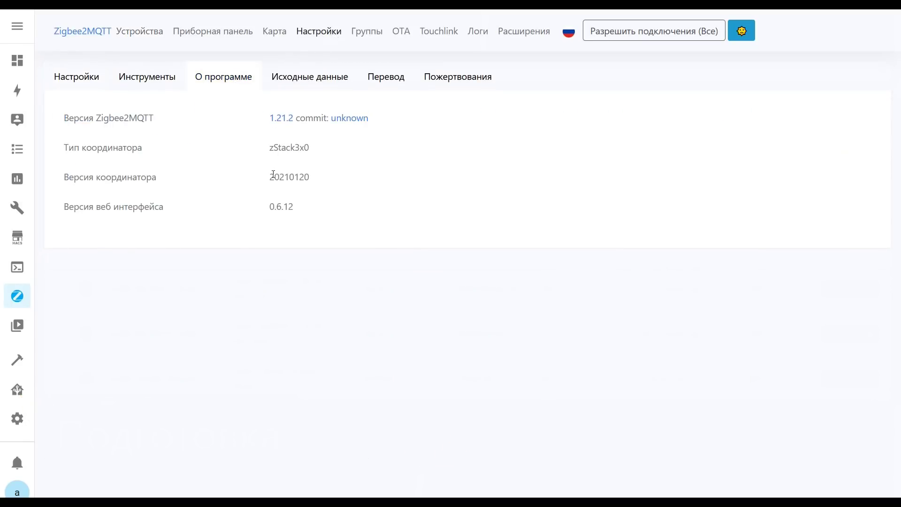
{"action": "left_click_drag", "start_coordinate": [270, 176], "coordinate": [308, 177]}
Stop the Zigbee2mqtt add-on in Home Assistant
{"action": "left_click", "coordinate": [20, 395]}
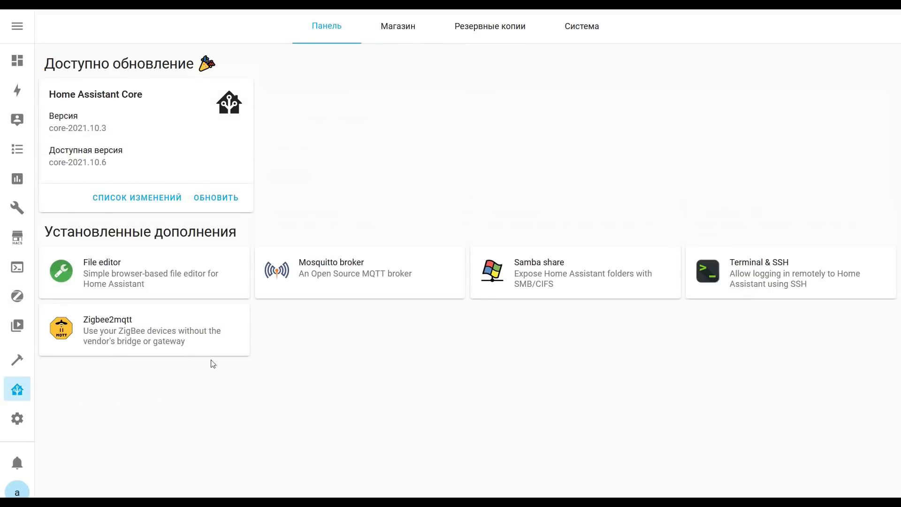
{"action": "left_click", "coordinate": [166, 334]}
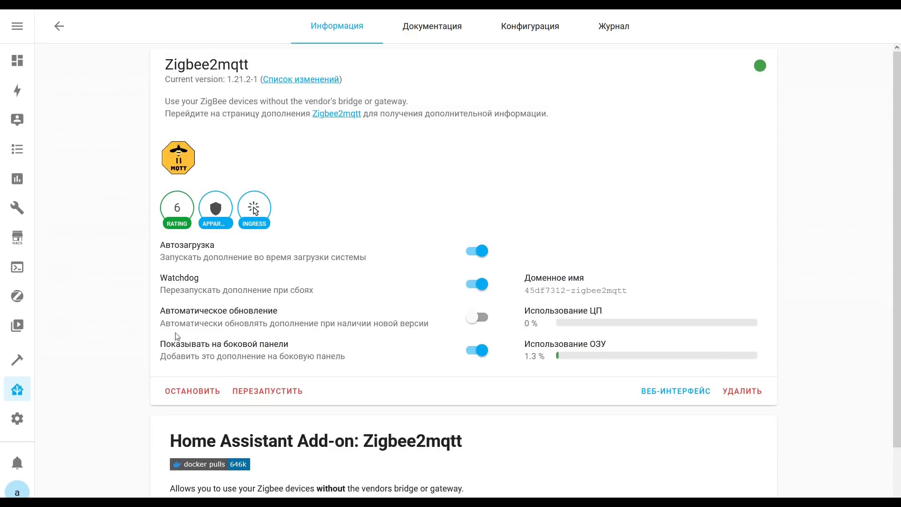
{"action": "left_click", "coordinate": [203, 392]}
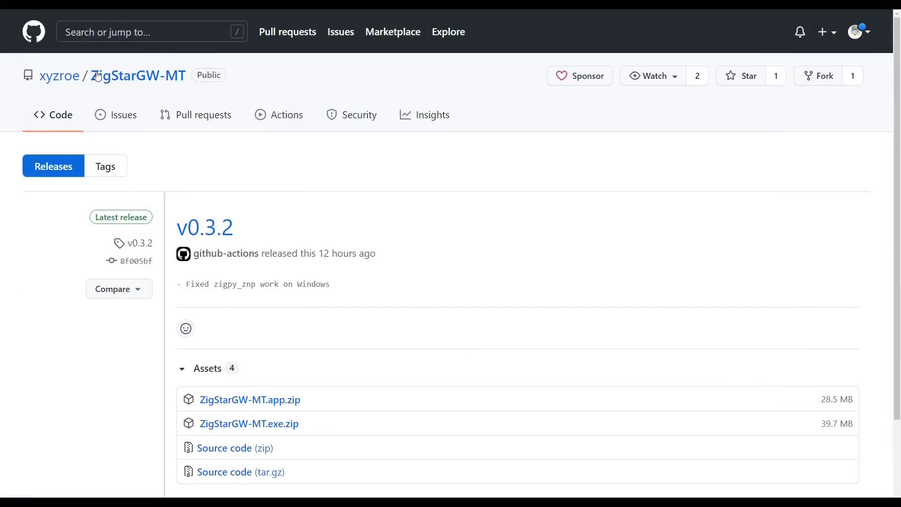
Download the ZigStarGW-MT.exe.zip asset of the v0.3.2 release
{"action": "scroll", "coordinate": [439, 239], "scroll_direction": "down", "scroll_amount": 2}
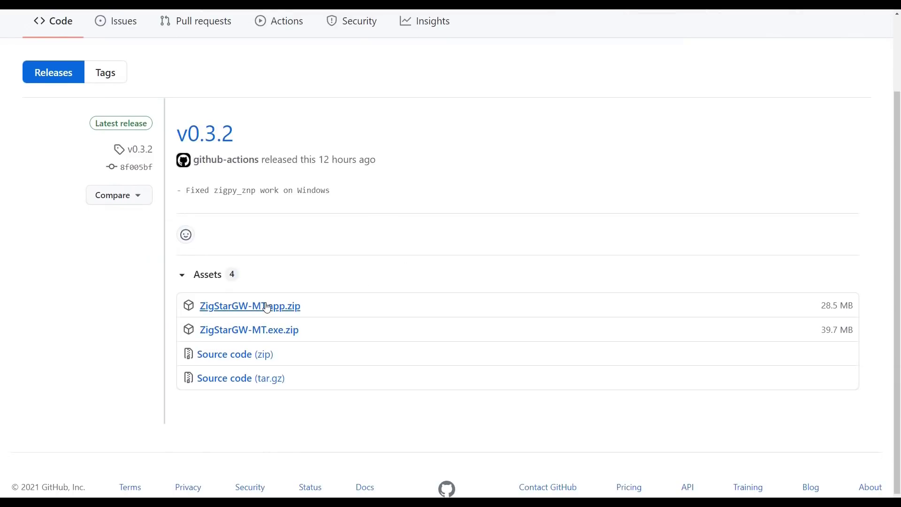
{"action": "left_click", "coordinate": [286, 335]}
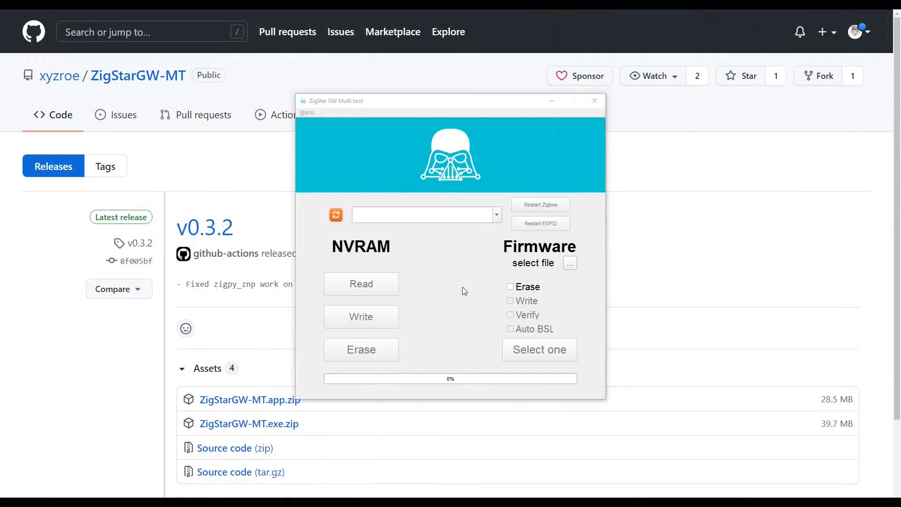
Refresh the port list to pick up COM4 and back up the coordinator's NVRAM to sonoff.json, overwriting the existing file
{"action": "left_click", "coordinate": [336, 216]}
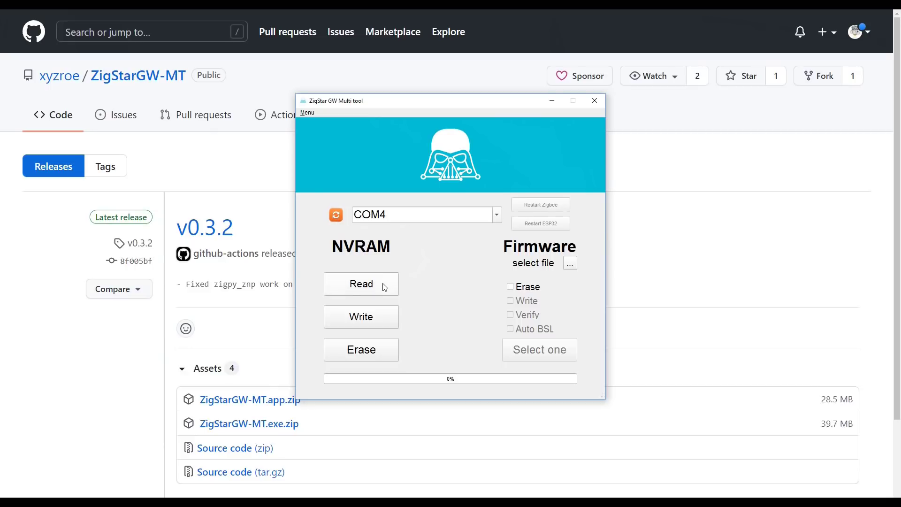
{"action": "left_click", "coordinate": [358, 287]}
{"action": "left_click", "coordinate": [368, 156]}
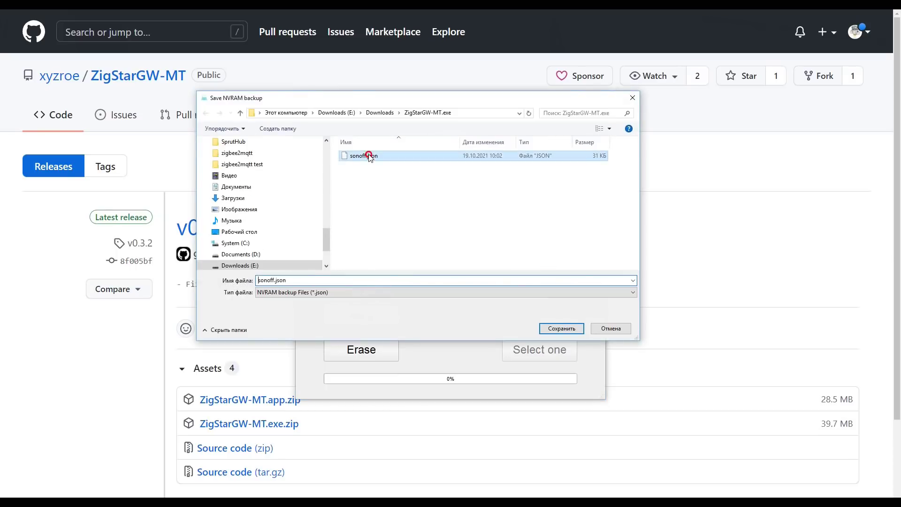
{"action": "left_click", "coordinate": [550, 328]}
{"action": "left_click", "coordinate": [475, 261]}
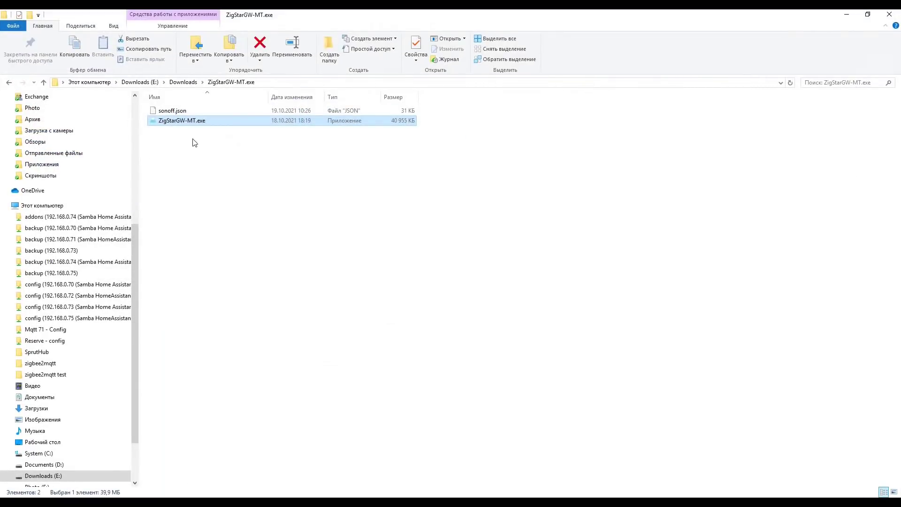
Open the sonoff.json backup in Notepad++, look through its contents and close the editor
{"action": "left_click", "coordinate": [193, 112]}
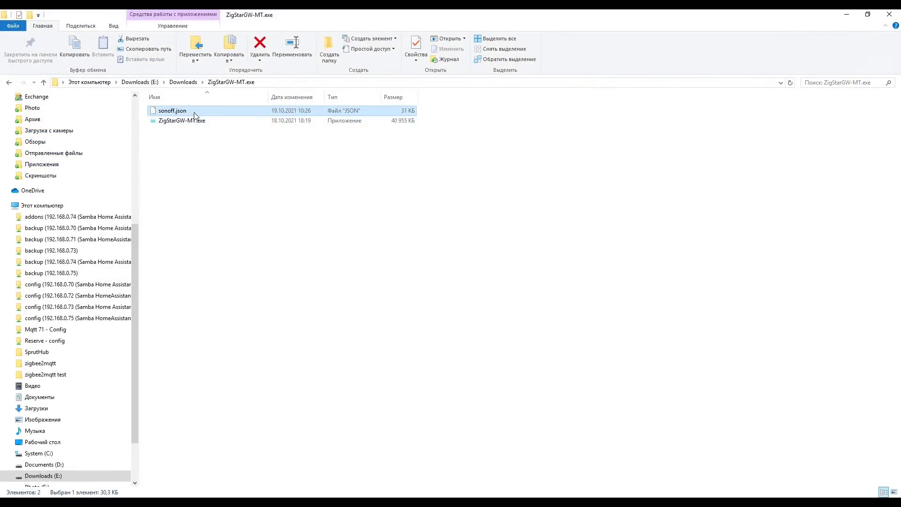
{"action": "right_click", "coordinate": [193, 112]}
{"action": "left_click", "coordinate": [246, 161]}
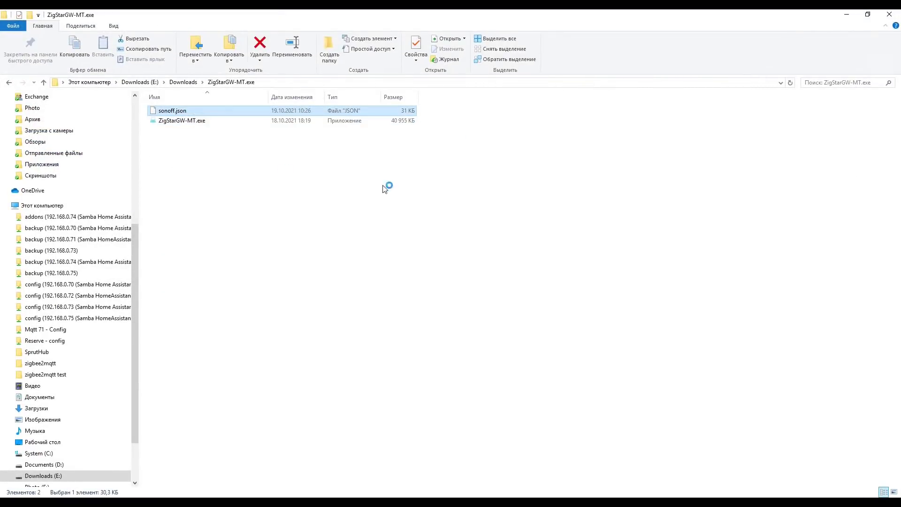
{"action": "scroll", "coordinate": [367, 153], "scroll_direction": "up", "scroll_amount": 4}
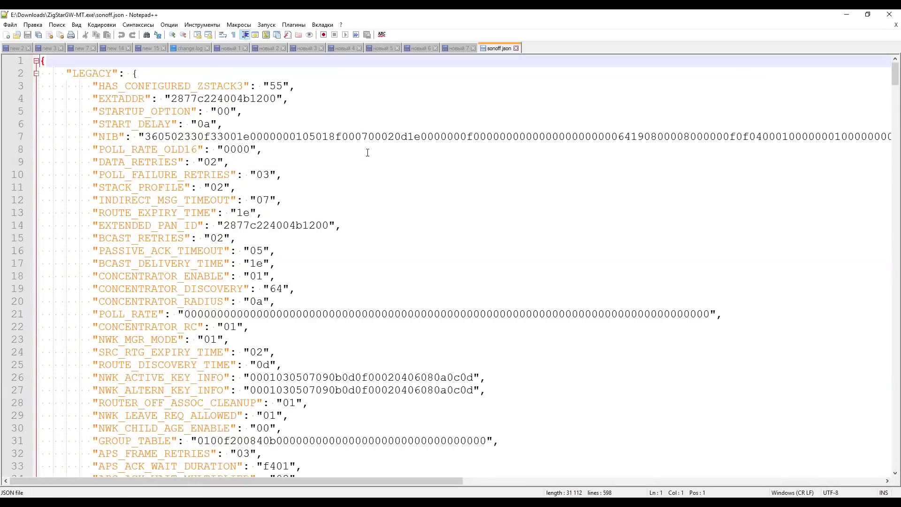
{"action": "scroll", "coordinate": [367, 152], "scroll_direction": "down", "scroll_amount": 20}
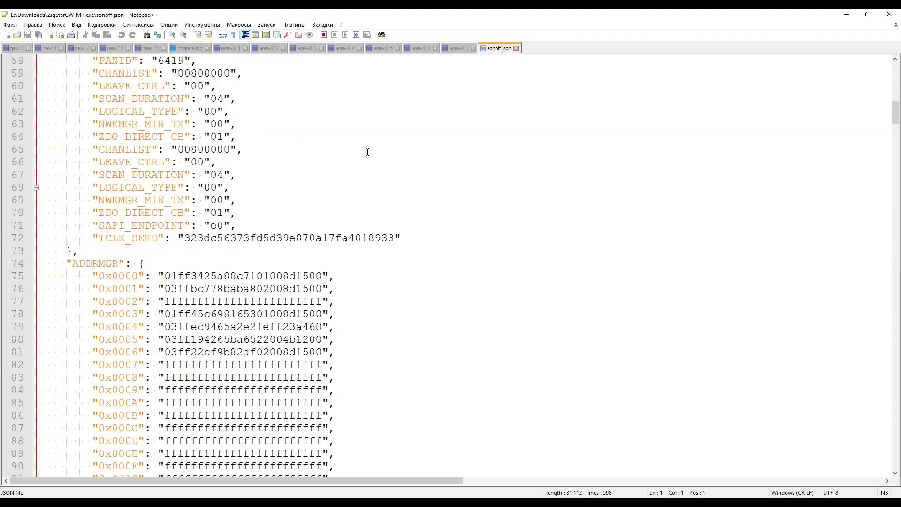
{"action": "scroll", "coordinate": [370, 155], "scroll_direction": "up", "scroll_amount": 20}
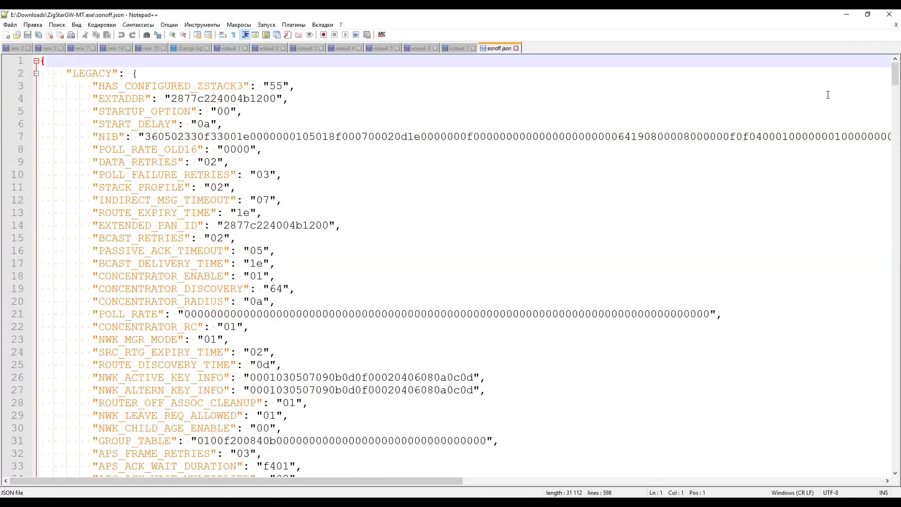
{"action": "left_click", "coordinate": [890, 14]}
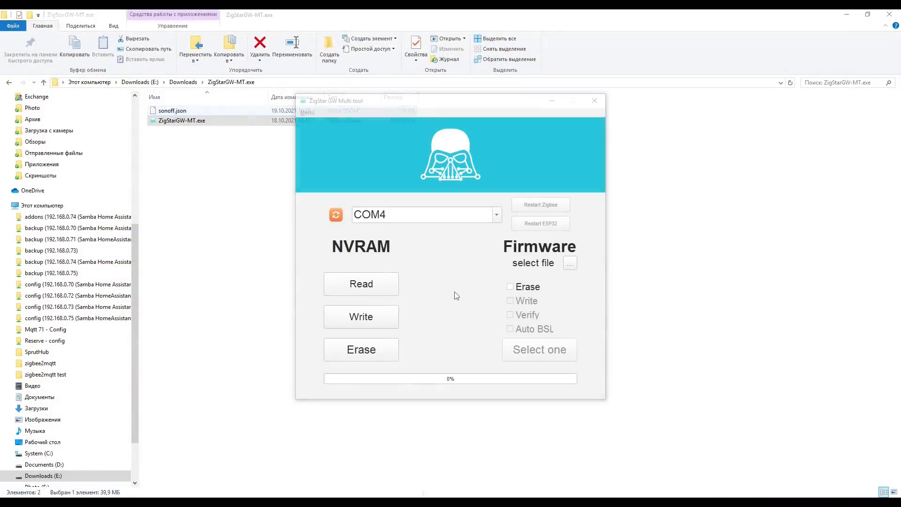
Erase the coordinator's NVRAM in ZigStar GW Multi tool and save a fresh readout of it as sonoff_2.json
{"action": "left_click", "coordinate": [373, 352]}
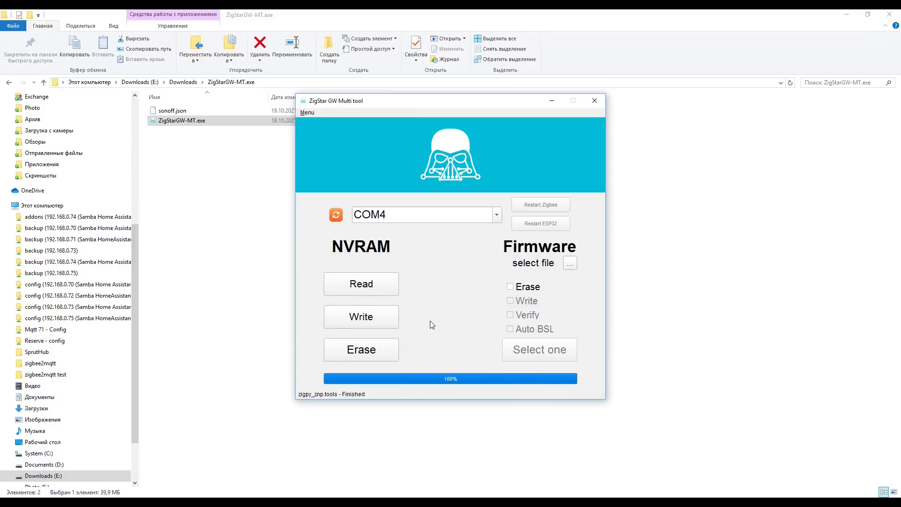
{"action": "left_click", "coordinate": [379, 285]}
{"action": "left_click", "coordinate": [364, 155]}
{"action": "left_click", "coordinate": [272, 280]}
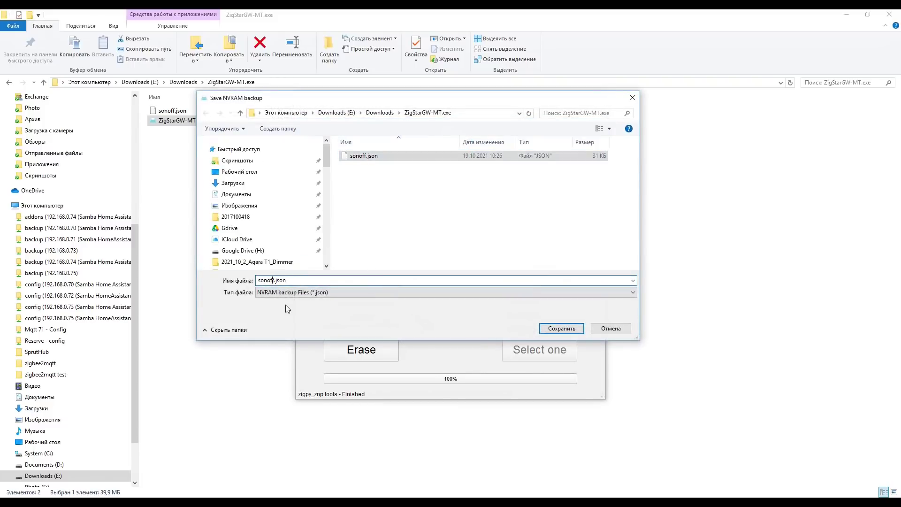
{"action": "left_click", "coordinate": [558, 328]}
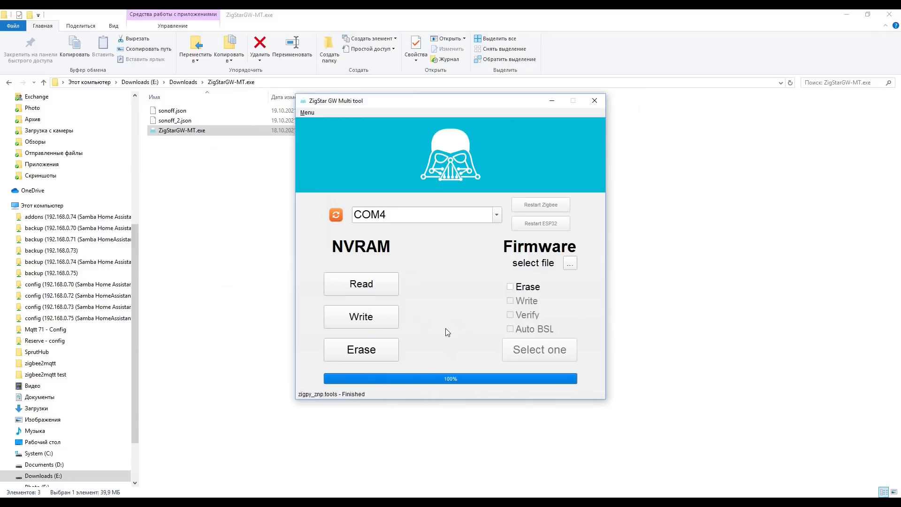
Open sonoff_2.json in Notepad++, examine the entries read after the erase and close the editor
{"action": "left_click", "coordinate": [244, 187]}
{"action": "left_click", "coordinate": [185, 120]}
{"action": "left_click", "coordinate": [176, 111]}
{"action": "left_click", "coordinate": [189, 122]}
{"action": "right_click", "coordinate": [165, 125]}
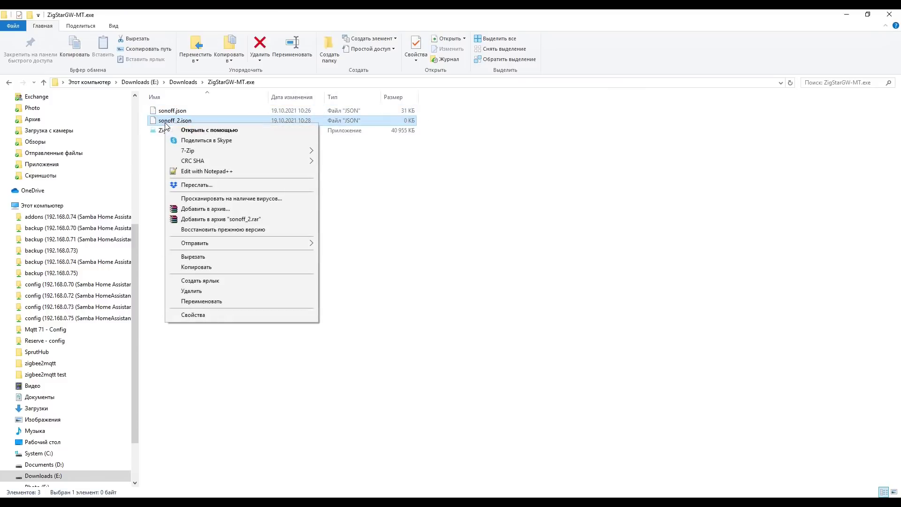
{"action": "left_click", "coordinate": [230, 170]}
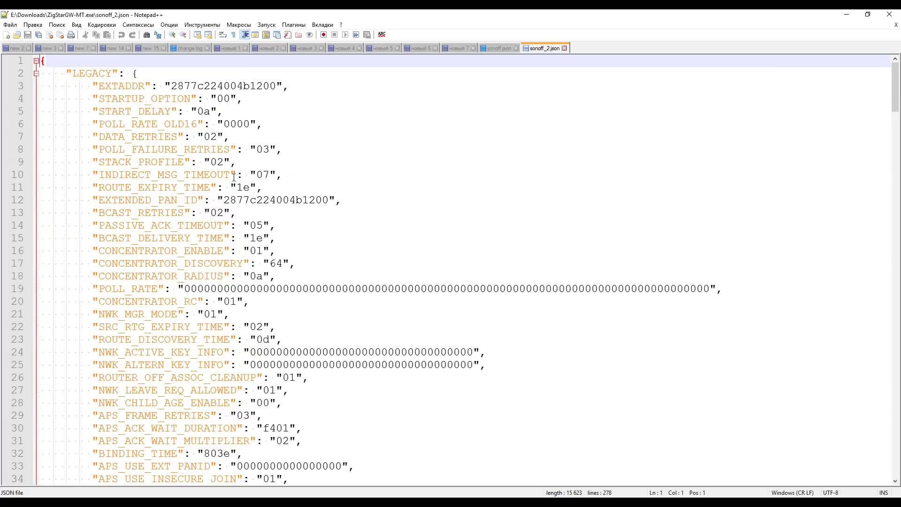
{"action": "scroll", "coordinate": [383, 207], "scroll_direction": "down", "scroll_amount": 20}
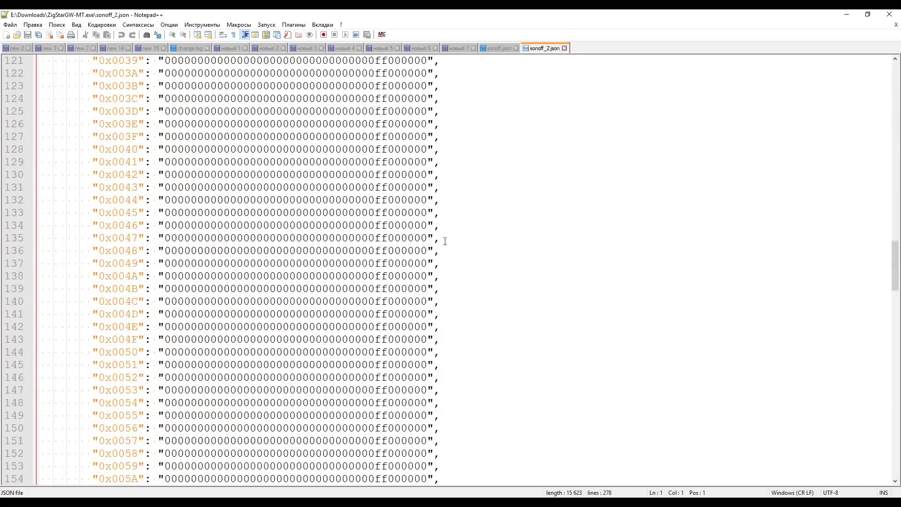
{"action": "scroll", "coordinate": [453, 269], "scroll_direction": "down", "scroll_amount": 10}
{"action": "left_click", "coordinate": [890, 14]}
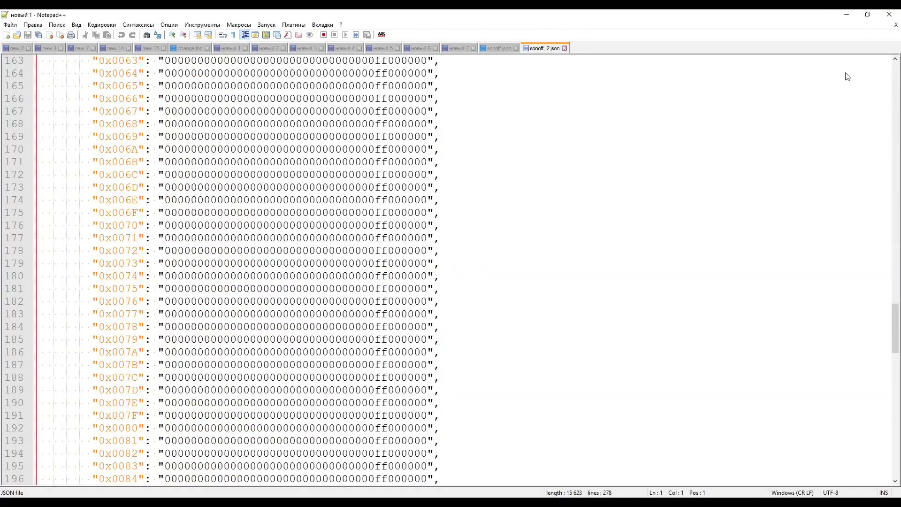
Write the original JSON backup made before the erase back to the coordinator's NVRAM with ZigStar GW Multi tool
{"action": "key", "text": "alt+Tab"}
{"action": "left_click", "coordinate": [382, 315]}
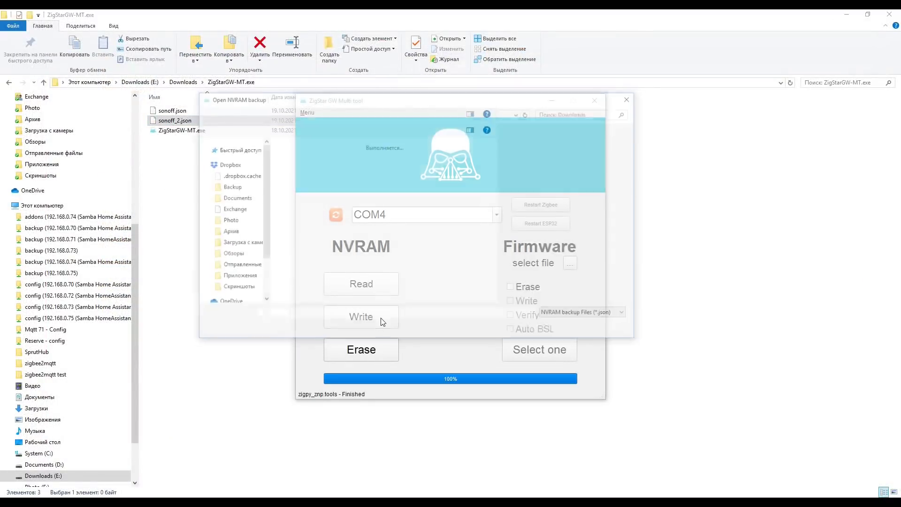
{"action": "double_click", "coordinate": [358, 190]}
{"action": "double_click", "coordinate": [320, 165]}
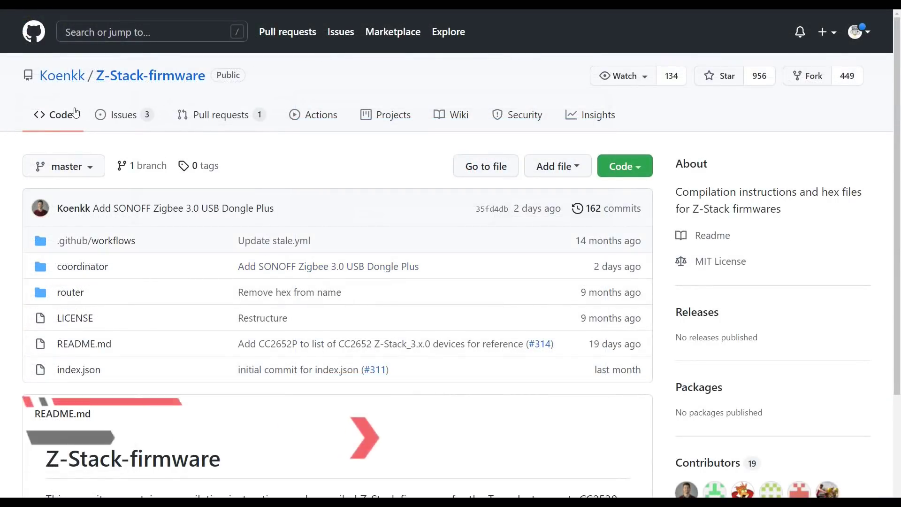
Open the coordinator/Z-Stack_3.x.0/bin folder in the Z-Stack-firmware repository on GitHub
{"action": "left_click", "coordinate": [101, 274]}
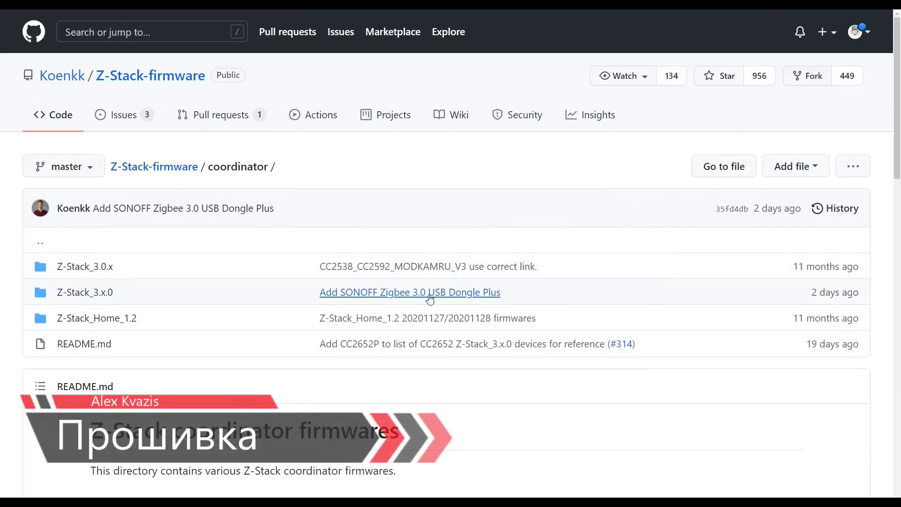
{"action": "left_click", "coordinate": [84, 294]}
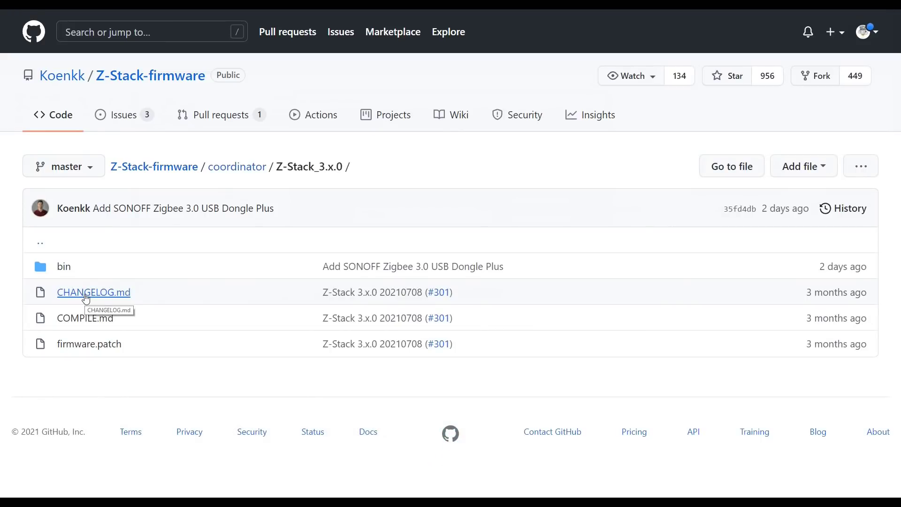
{"action": "left_click", "coordinate": [65, 268]}
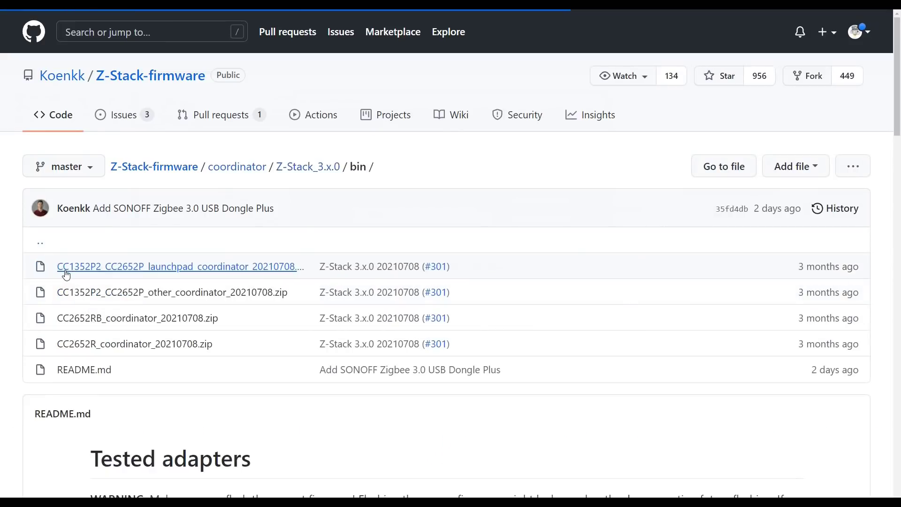
Look up the firmware archive for the SONOFF Zigbee 3.0 USB Dongle Plus in the tested adapters table and return to the file list
{"action": "scroll", "coordinate": [217, 328], "scroll_direction": "down", "scroll_amount": 10}
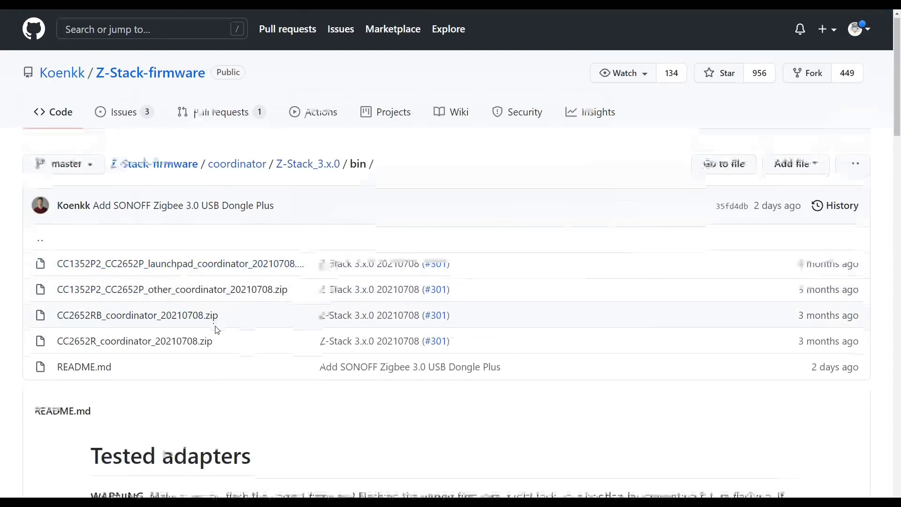
{"action": "scroll", "coordinate": [303, 320], "scroll_direction": "down", "scroll_amount": 15}
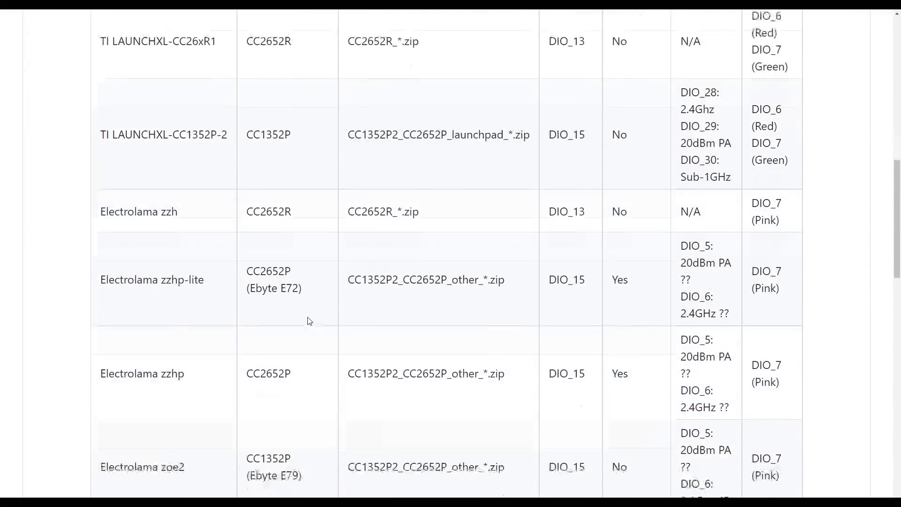
{"action": "scroll", "coordinate": [309, 321], "scroll_direction": "down", "scroll_amount": 10}
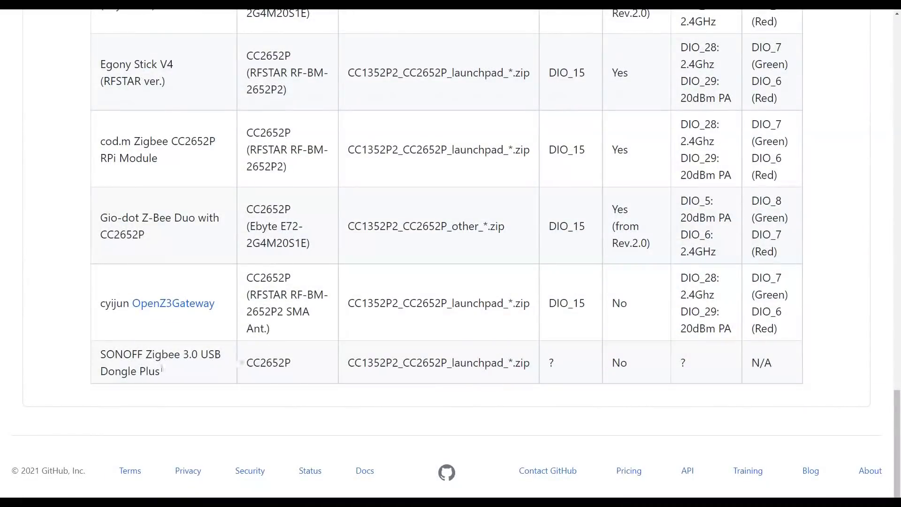
{"action": "left_click_drag", "start_coordinate": [175, 374], "coordinate": [95, 358]}
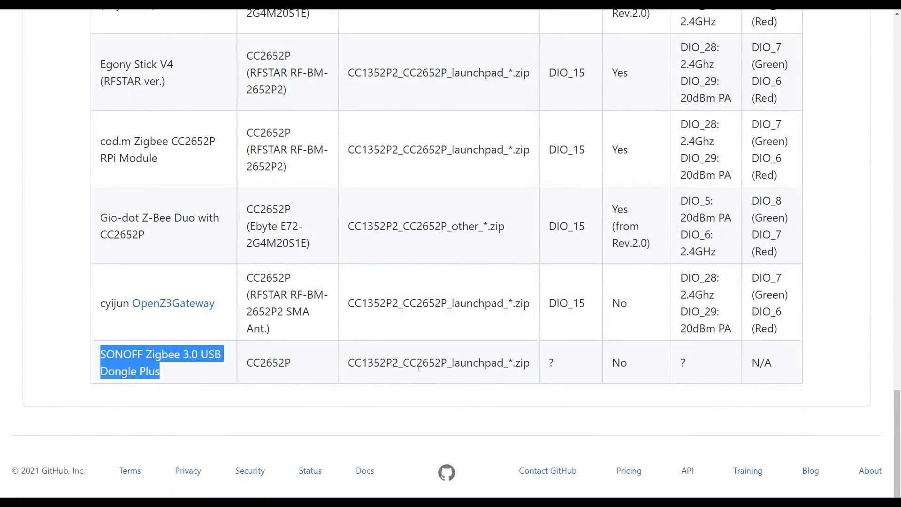
{"action": "left_click_drag", "start_coordinate": [352, 363], "coordinate": [526, 363]}
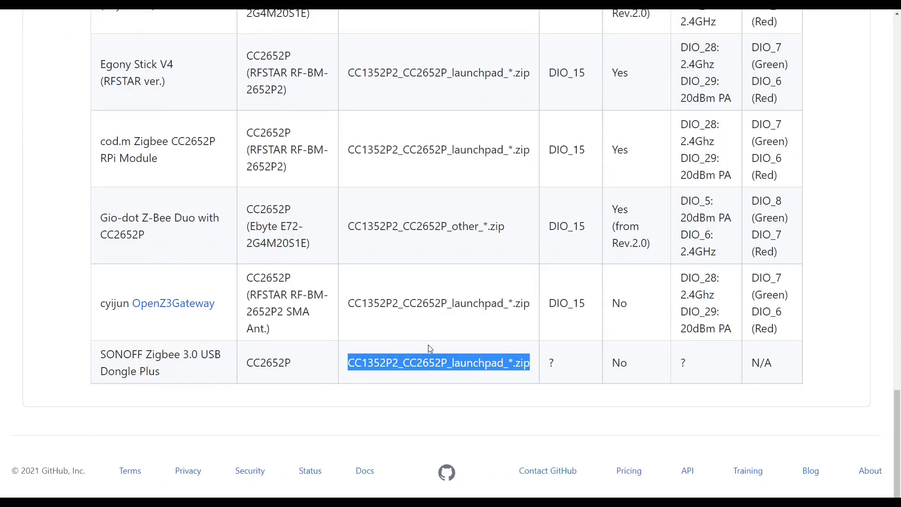
{"action": "scroll", "coordinate": [375, 351], "scroll_direction": "up", "scroll_amount": 20}
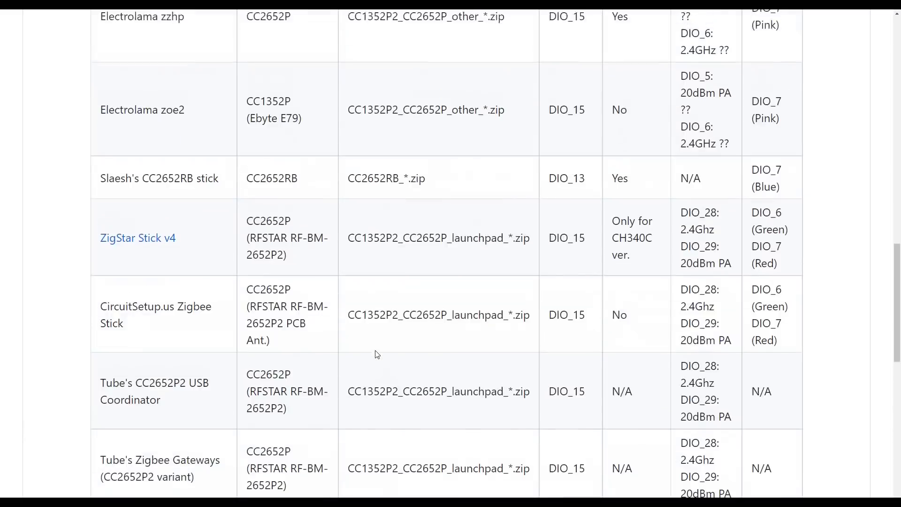
{"action": "scroll", "coordinate": [377, 355], "scroll_direction": "up", "scroll_amount": 10}
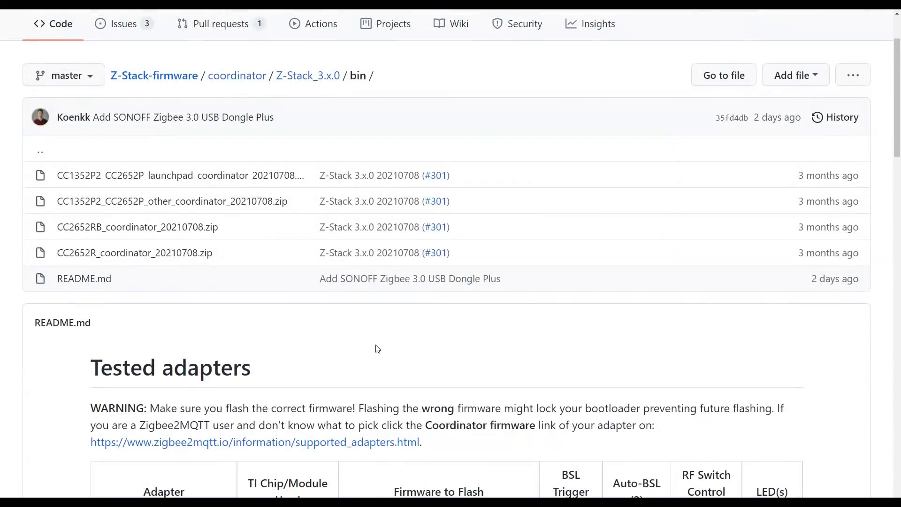
Download CC1352P2_CC2652P_launchpad_coordinator_20210708.zip from the Z-Stack-firmware bin folder
{"action": "left_click", "coordinate": [235, 177]}
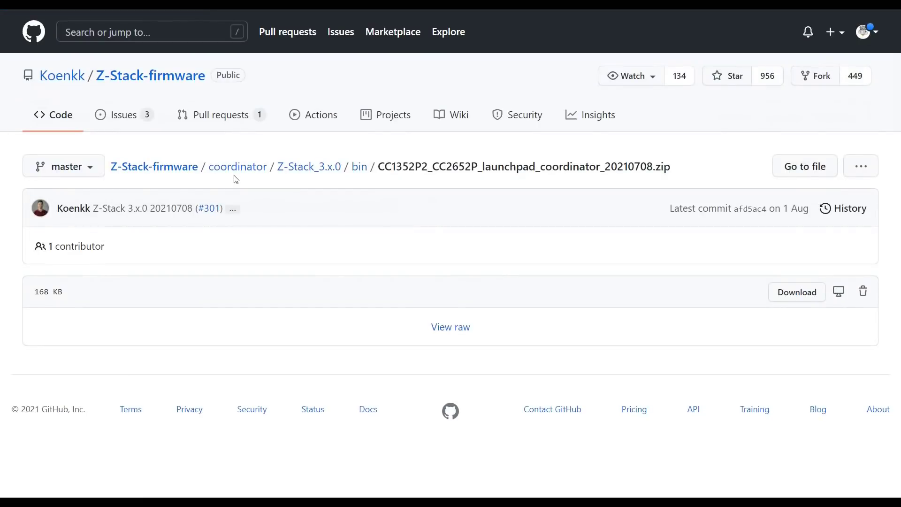
{"action": "left_click", "coordinate": [816, 295]}
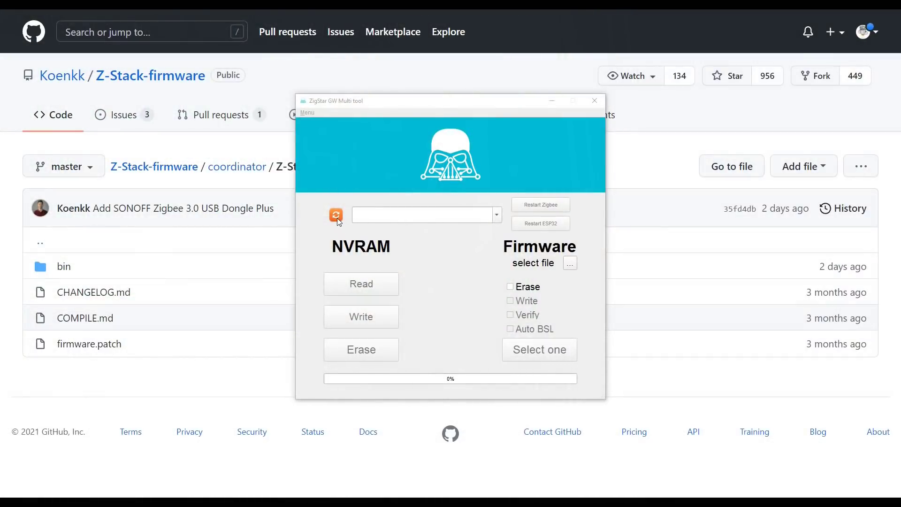
Flash the extracted CC1352P2_CC2652P_launchpad_coordinator_20210708 hex firmware to the coordinator on COM4 in ZigStar GW Multi tool, with Erase and Verify enabled
{"action": "left_click", "coordinate": [337, 216]}
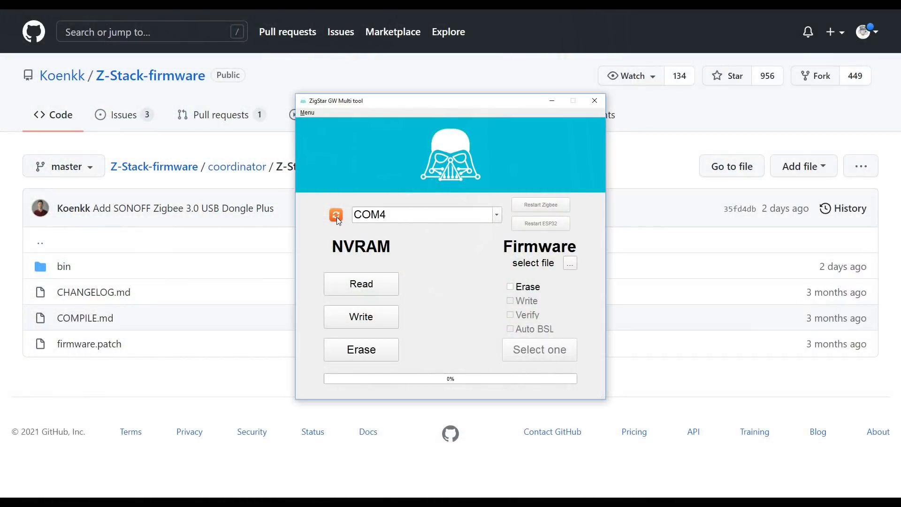
{"action": "left_click", "coordinate": [569, 263]}
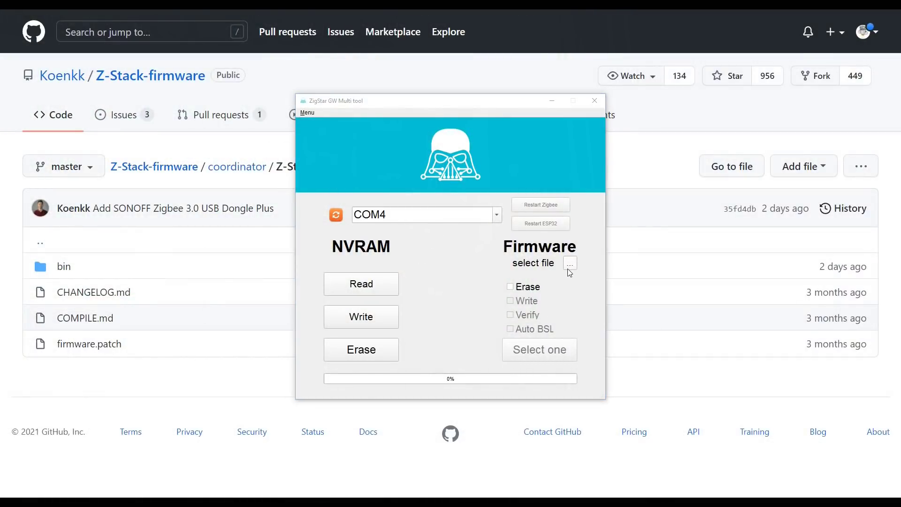
{"action": "left_click", "coordinate": [380, 114]}
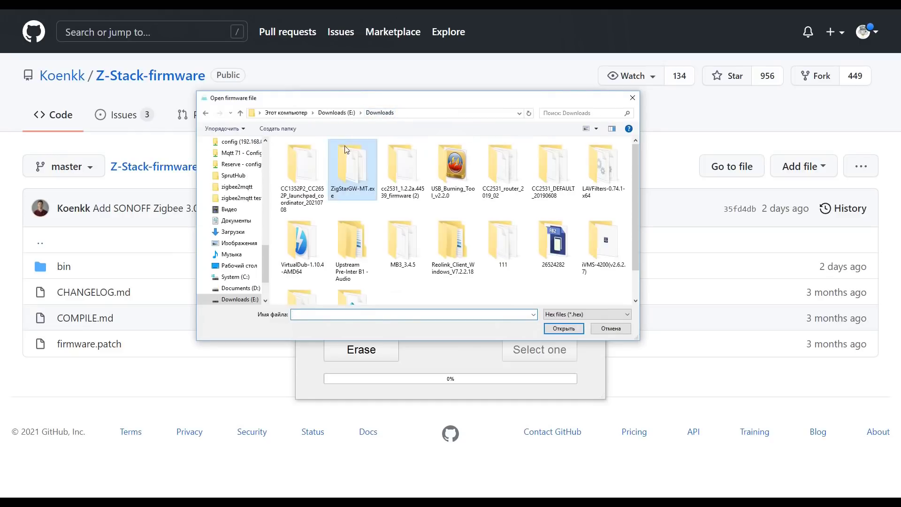
{"action": "double_click", "coordinate": [305, 155]}
{"action": "double_click", "coordinate": [320, 156]}
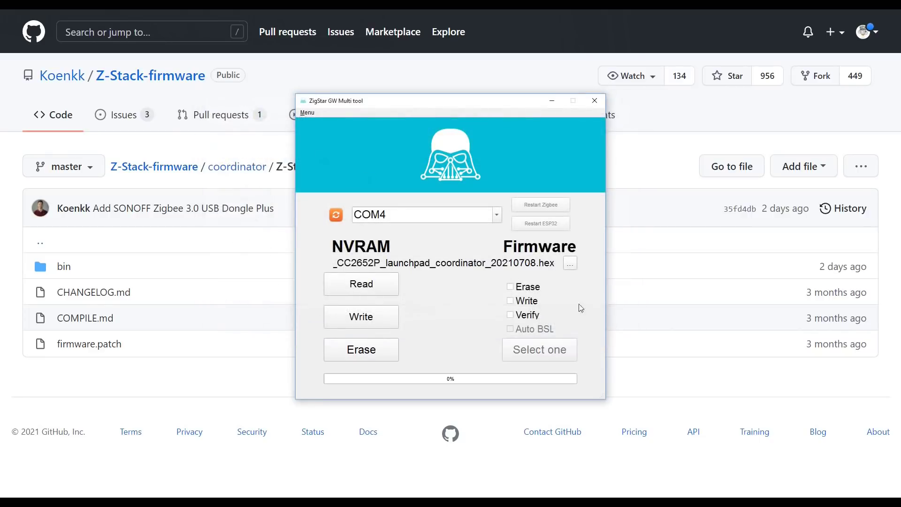
{"action": "left_click", "coordinate": [514, 287]}
{"action": "left_click", "coordinate": [515, 316]}
{"action": "left_click", "coordinate": [525, 351]}
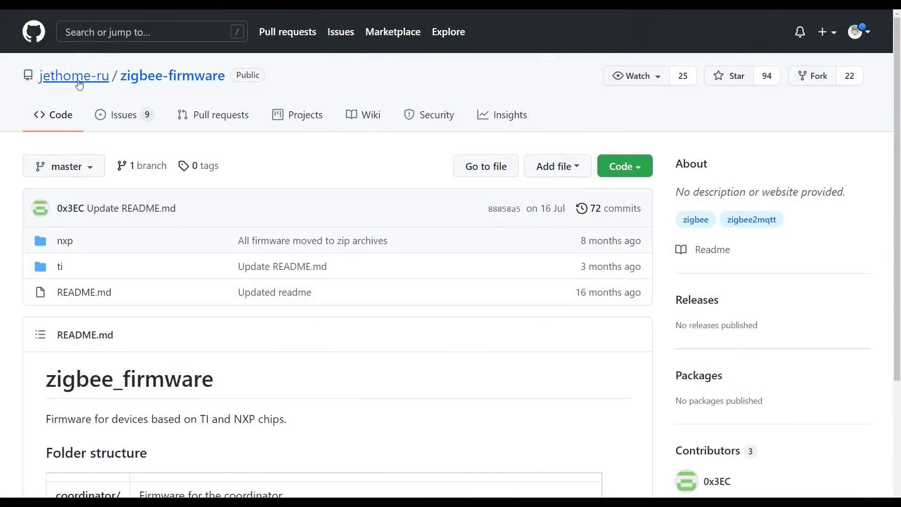
Download JH_2538_2592_ZNP_USB_20201010.zip from the ti/coordinator/cc2538_cc2592 folder of the jethome-ru/zigbee-firmware repository on GitHub
{"action": "left_click", "coordinate": [59, 269]}
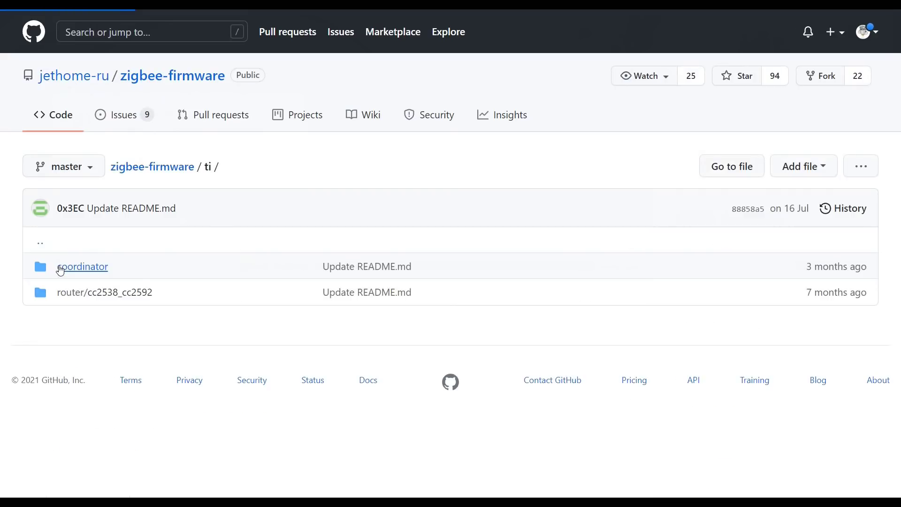
{"action": "left_click", "coordinate": [65, 269]}
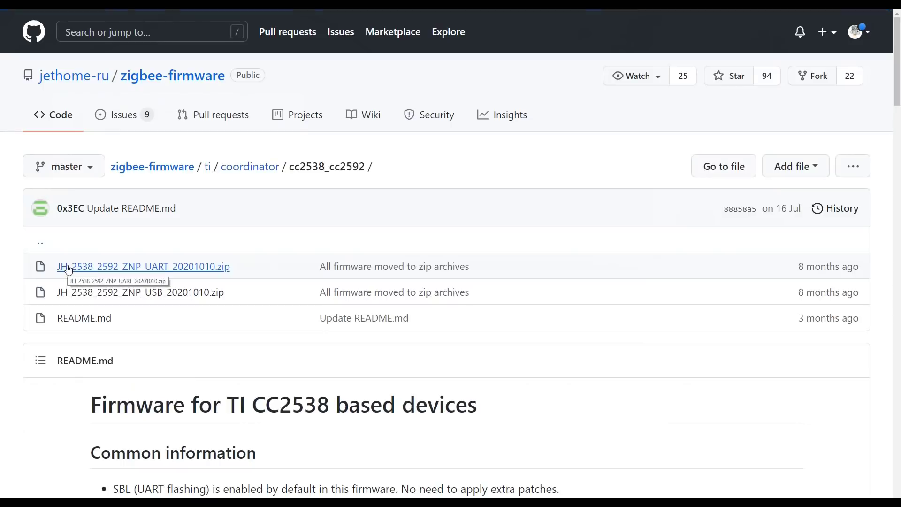
{"action": "left_click", "coordinate": [178, 292]}
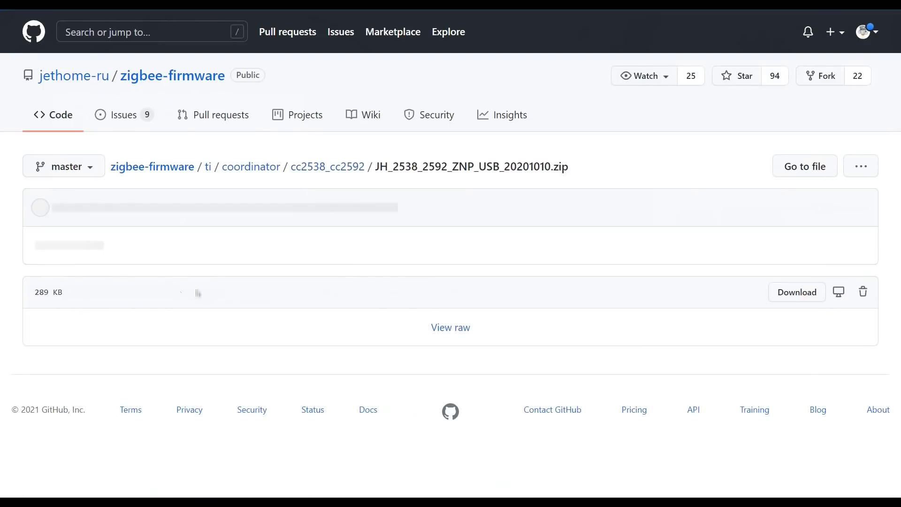
{"action": "left_click", "coordinate": [801, 296]}
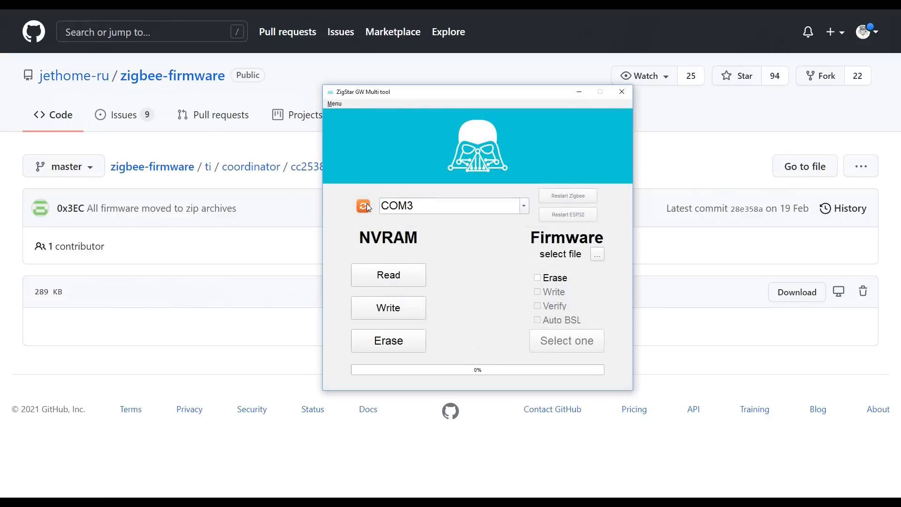
Flash JH_2538_2592_ZNP_USB_20201010.hex to the device on COM3 in ZigStar GW Multi tool, with Erase and Write enabled
{"action": "left_click", "coordinate": [597, 254]}
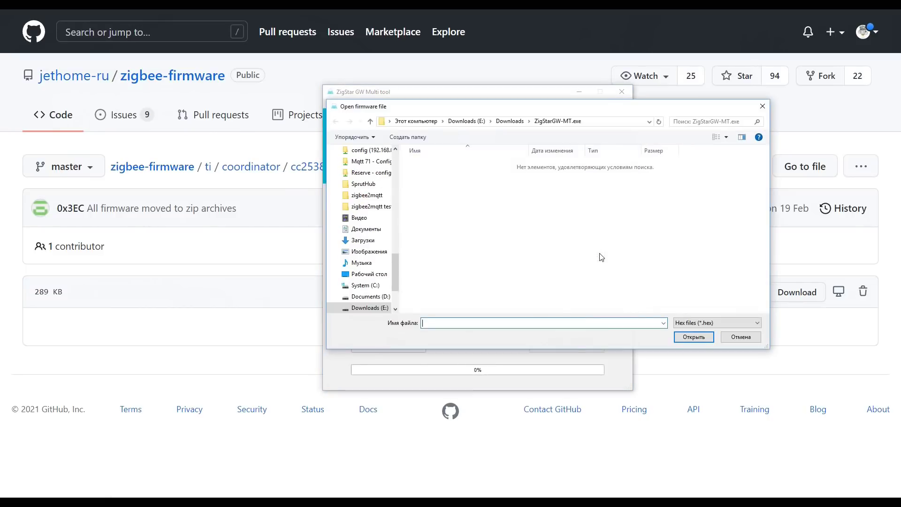
{"action": "left_click", "coordinate": [511, 123]}
{"action": "double_click", "coordinate": [426, 168]}
{"action": "double_click", "coordinate": [460, 165]}
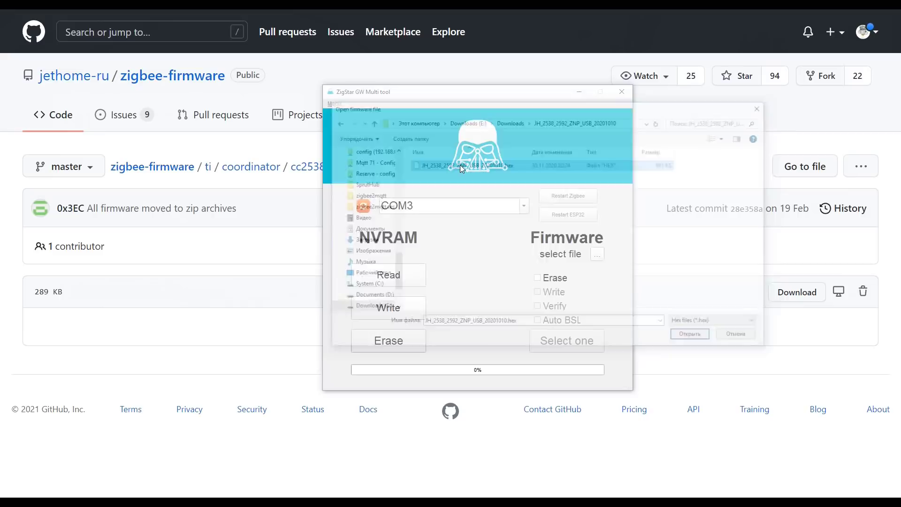
{"action": "left_click", "coordinate": [537, 278]}
{"action": "left_click", "coordinate": [537, 292]}
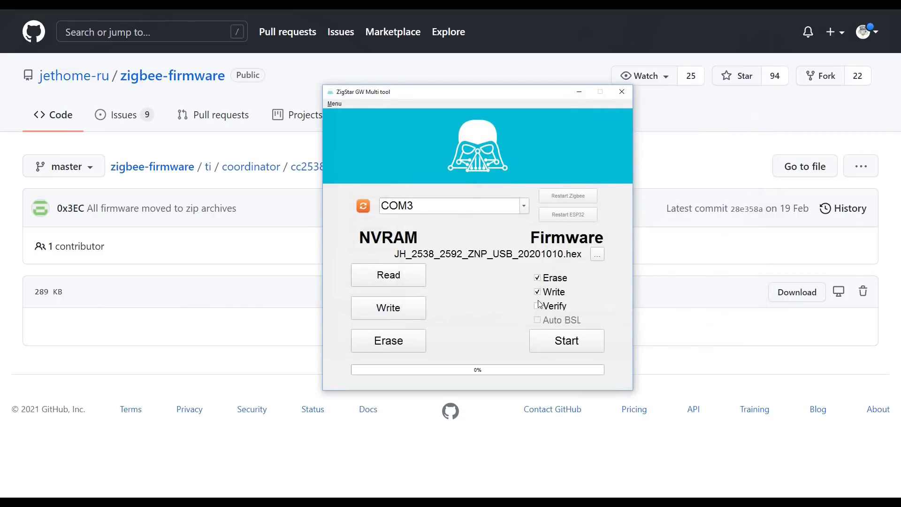
{"action": "left_click", "coordinate": [578, 340]}
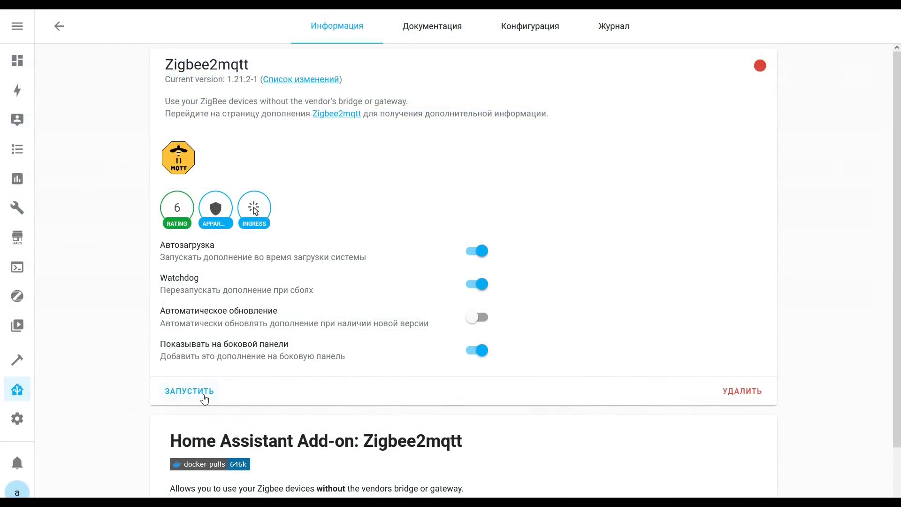
Start the Zigbee2mqtt add-on in Home Assistant and review its refreshed startup log down to the MQTT publish entries
{"action": "left_click", "coordinate": [204, 397]}
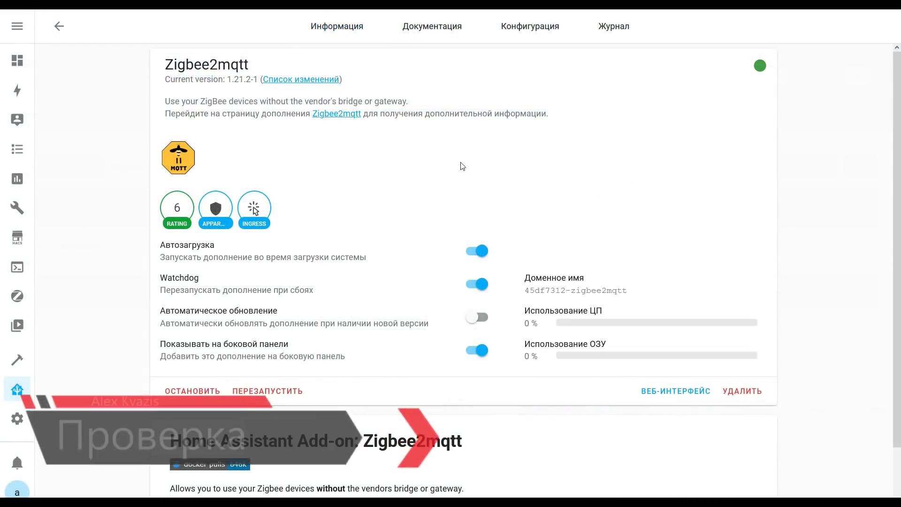
{"action": "left_click", "coordinate": [596, 34]}
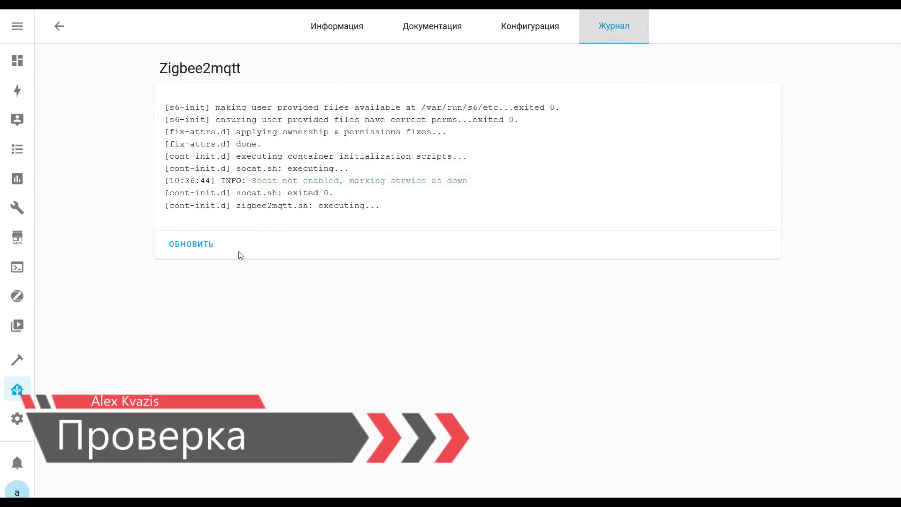
{"action": "left_click", "coordinate": [197, 246]}
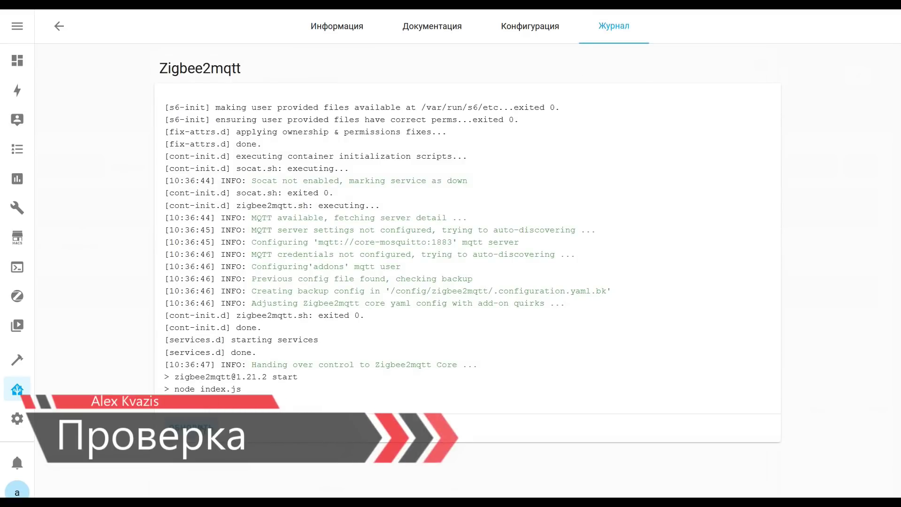
{"action": "left_click", "coordinate": [205, 476]}
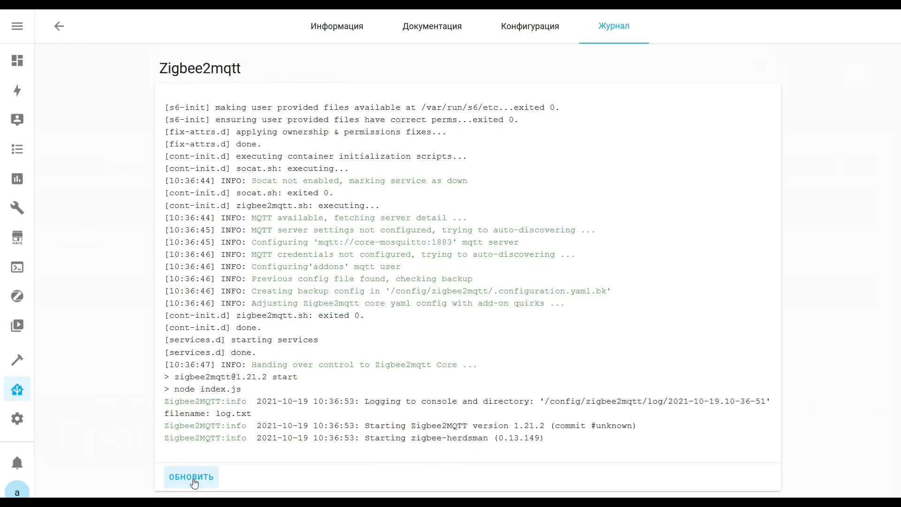
{"action": "left_click", "coordinate": [194, 479]}
{"action": "left_click", "coordinate": [196, 477]}
{"action": "scroll", "coordinate": [206, 465], "scroll_direction": "down", "scroll_amount": 15}
{"action": "scroll", "coordinate": [217, 450], "scroll_direction": "down", "scroll_amount": 6}
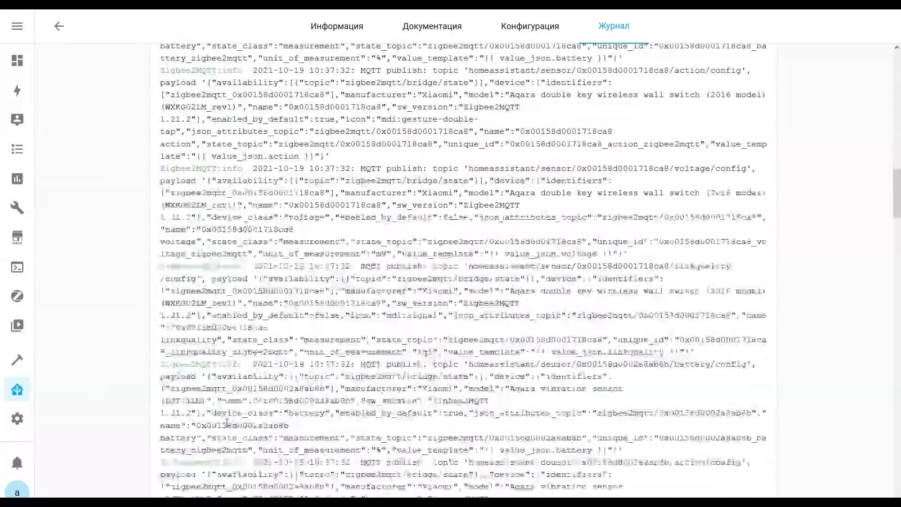
Check the coordinator type and firmware version in the Zigbee2MQTT program information and return to the device list
{"action": "left_click", "coordinate": [29, 299]}
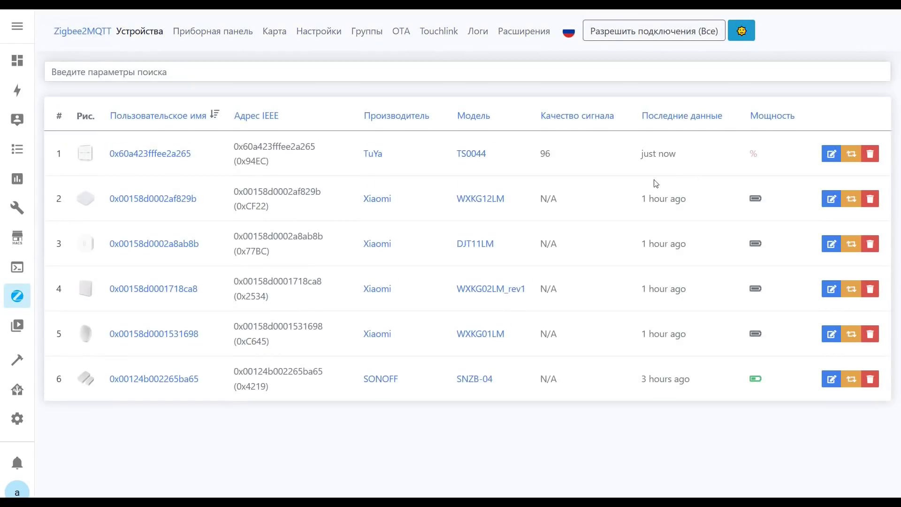
{"action": "left_click", "coordinate": [312, 33]}
{"action": "left_click", "coordinate": [213, 78]}
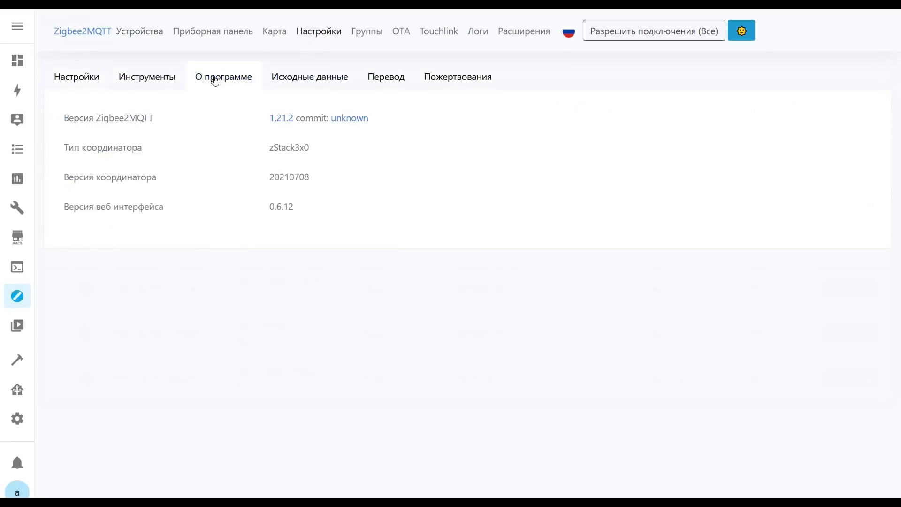
{"action": "left_click_drag", "start_coordinate": [270, 177], "coordinate": [314, 177]}
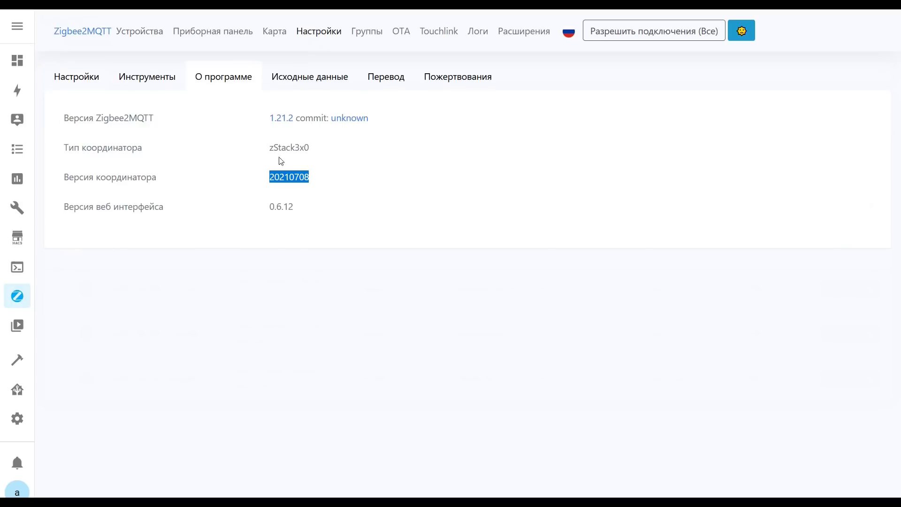
{"action": "left_click", "coordinate": [143, 32]}
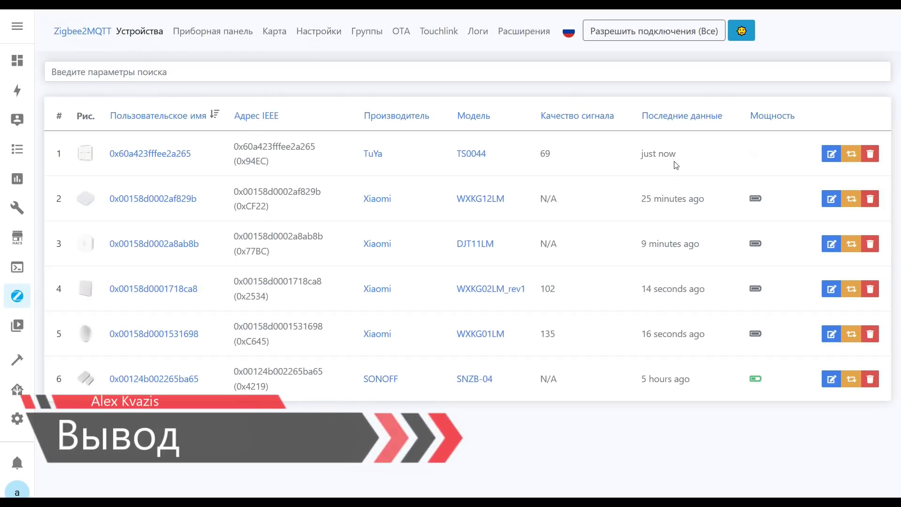
Permit all devices to join the Zigbee network and open the exposed controls of the added TuYa TS0121_plug
{"action": "left_click", "coordinate": [655, 33]}
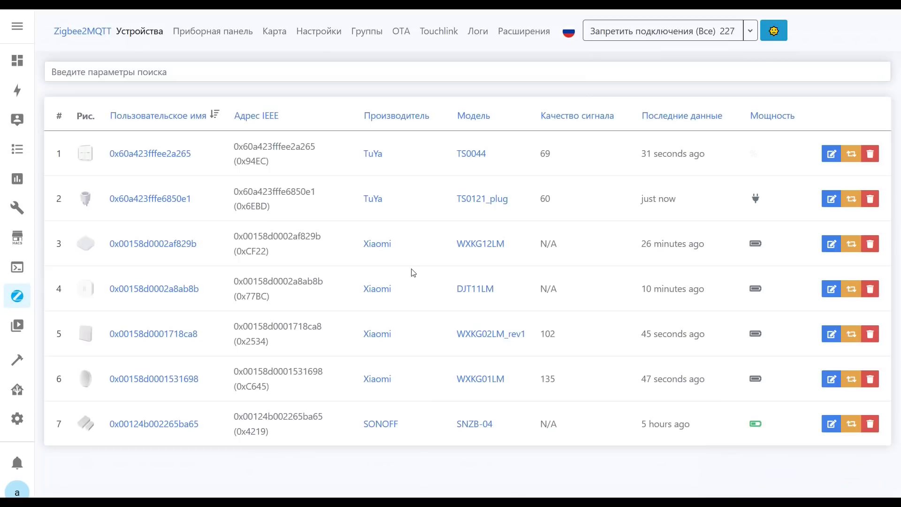
{"action": "left_click", "coordinate": [127, 197]}
{"action": "left_click", "coordinate": [153, 97]}
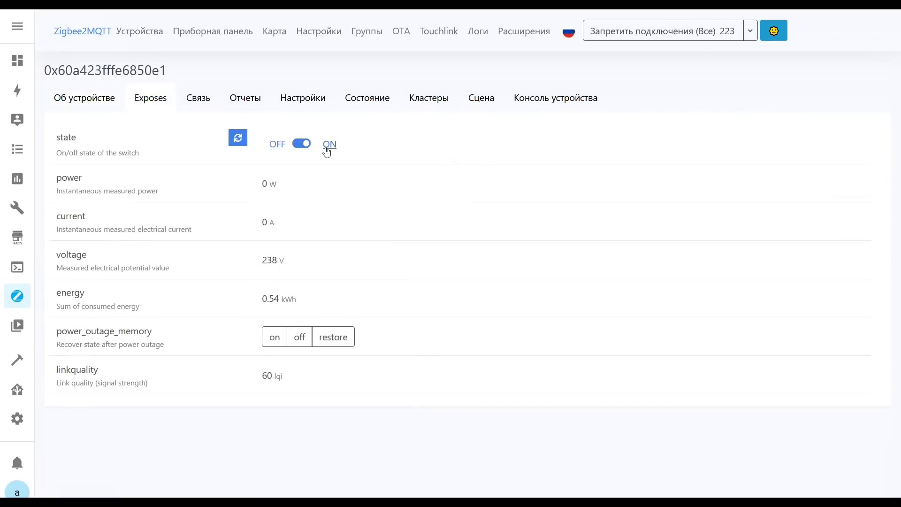
Test switching the TuYa plug on and off, leaving it off, and set its power_outage_memory to on
{"action": "left_click", "coordinate": [277, 146]}
{"action": "left_click", "coordinate": [330, 145]}
{"action": "left_click", "coordinate": [275, 148]}
{"action": "left_click", "coordinate": [299, 337]}
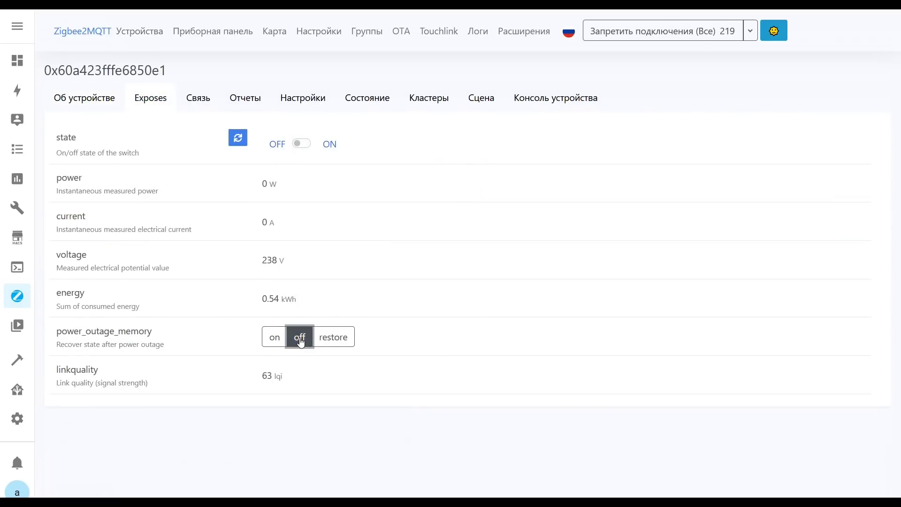
{"action": "left_click", "coordinate": [274, 338]}
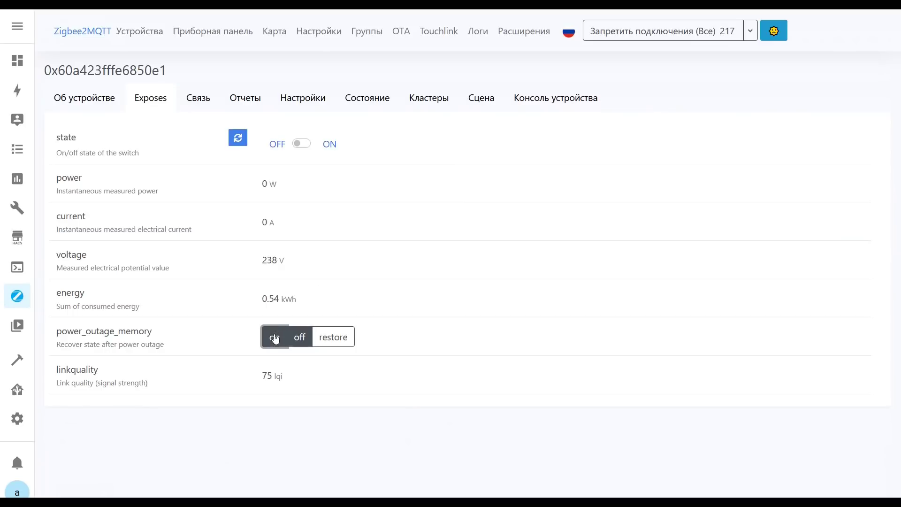
{"action": "left_click", "coordinate": [283, 150]}
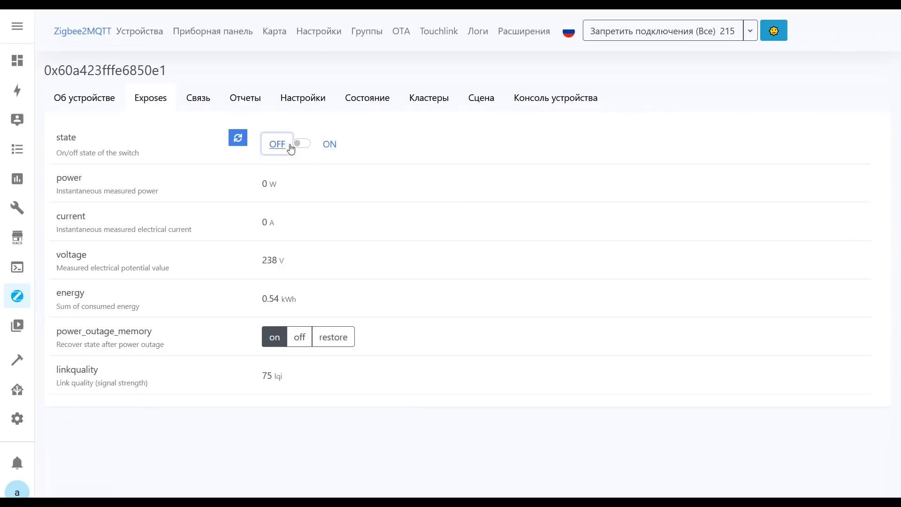
{"action": "left_click", "coordinate": [334, 149]}
{"action": "left_click", "coordinate": [276, 145]}
{"action": "left_click", "coordinate": [152, 33]}
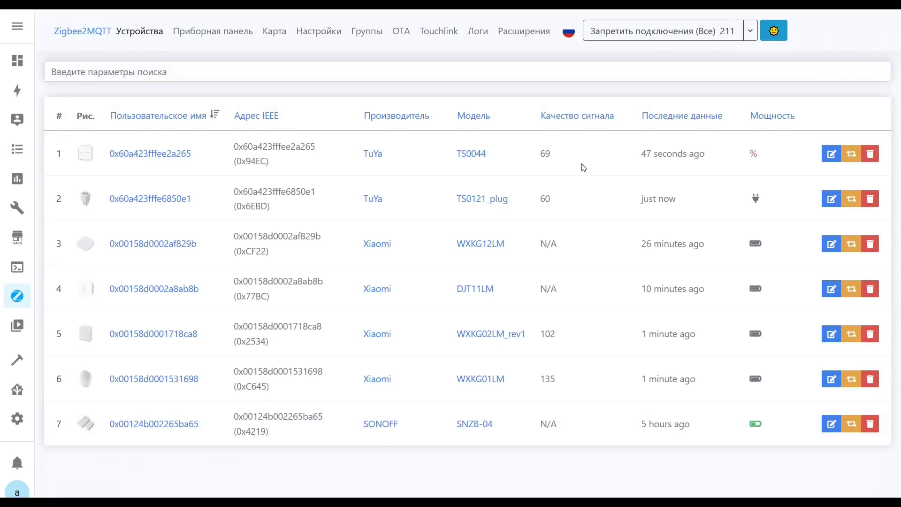